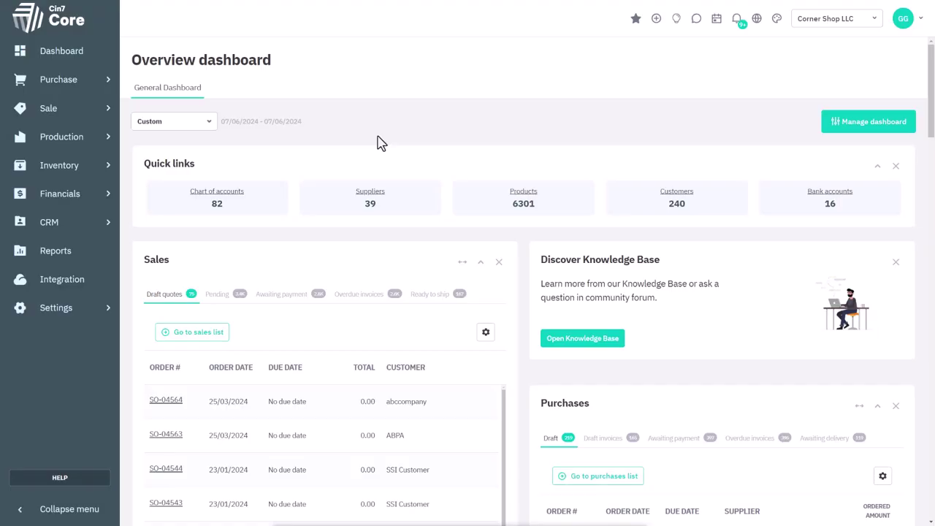
- Review the notices and reminders in the notification centre, and close it
click(737, 22)
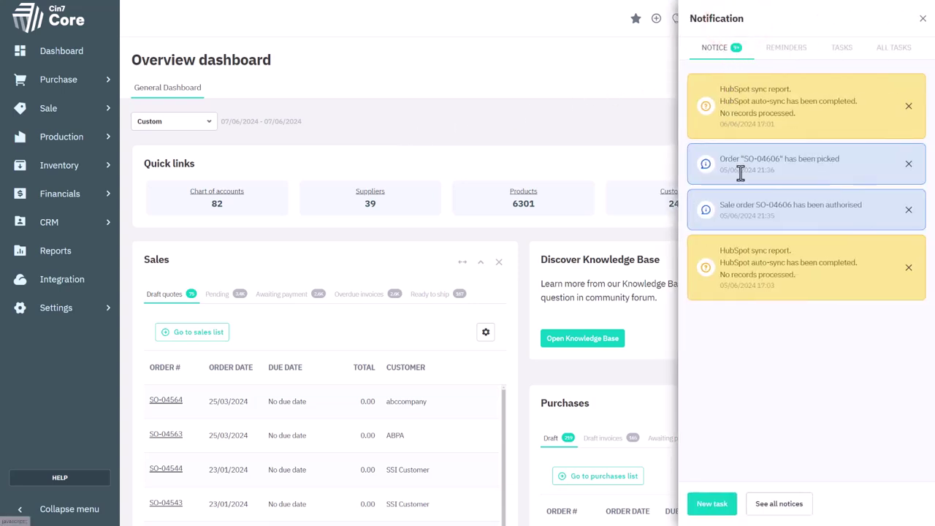
click(785, 46)
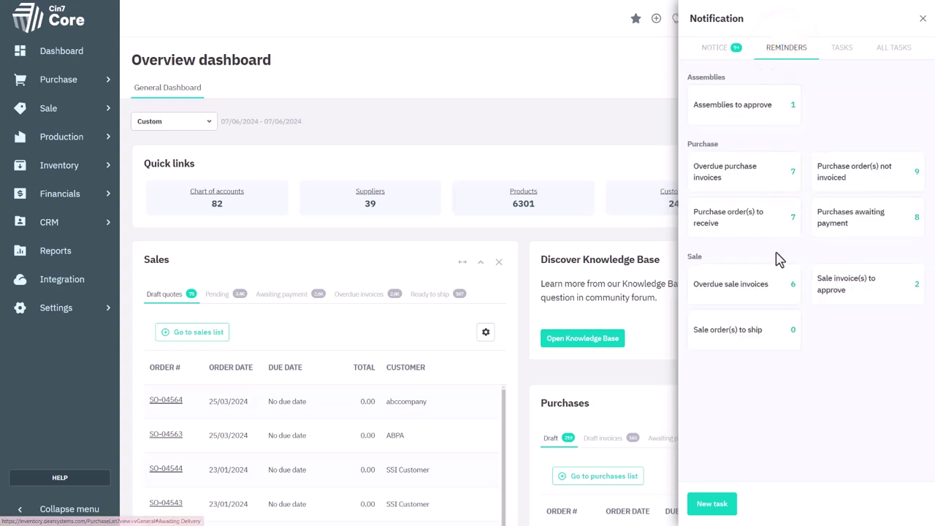
click(923, 19)
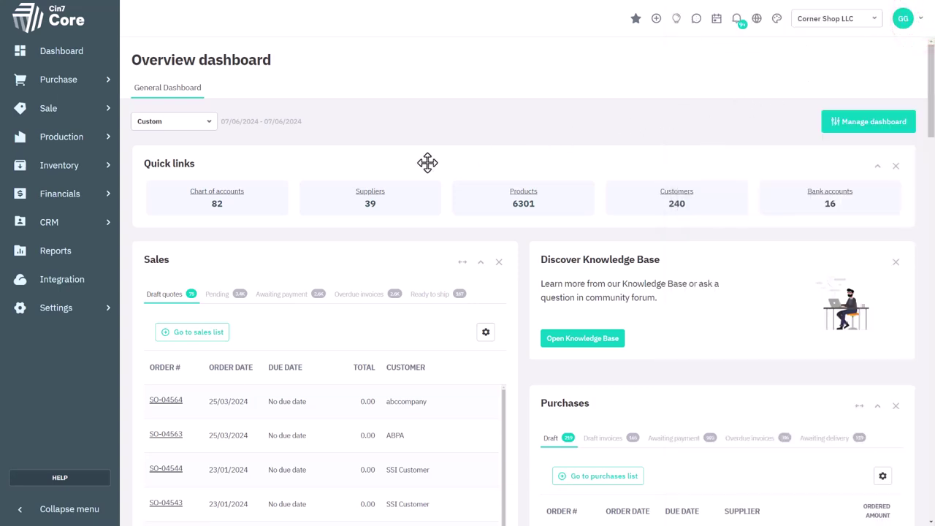
- Open the "Minimum stock threshold reached" notification from the stock group of the automation notification settings
click(97, 322)
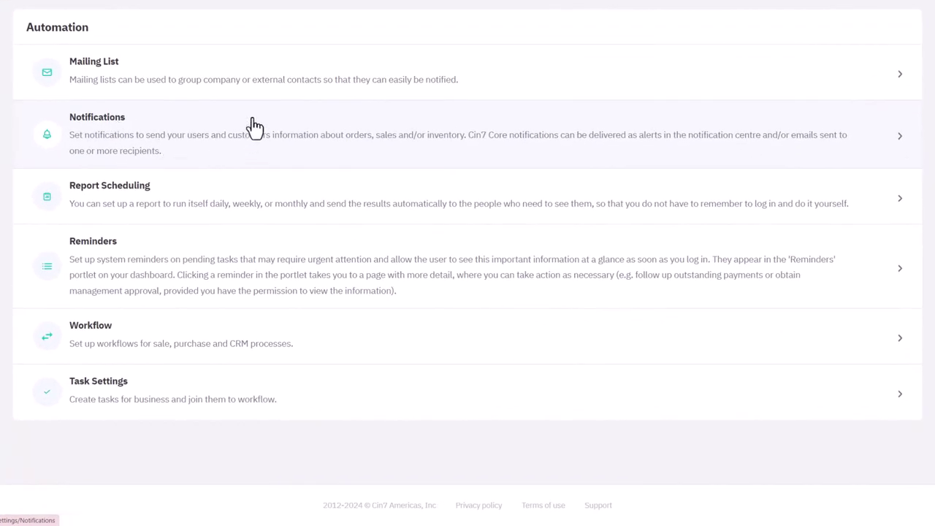
click(252, 118)
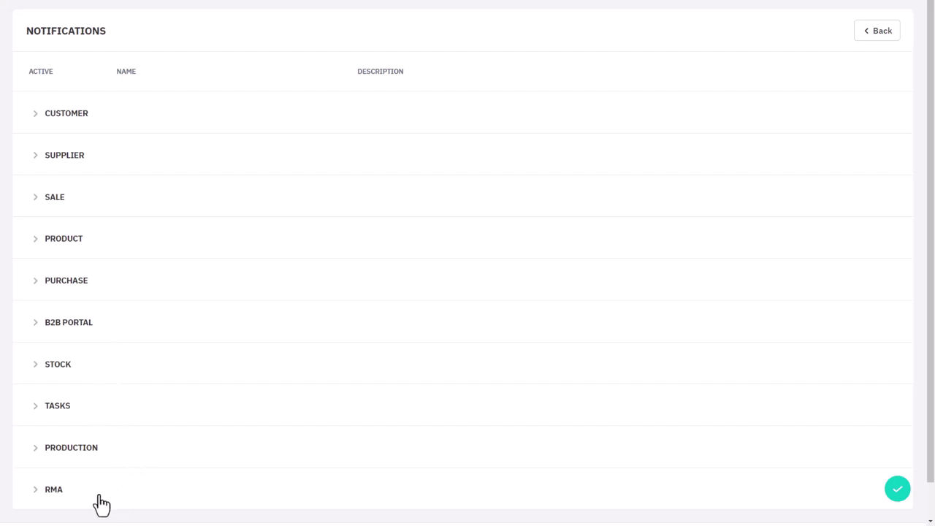
click(120, 362)
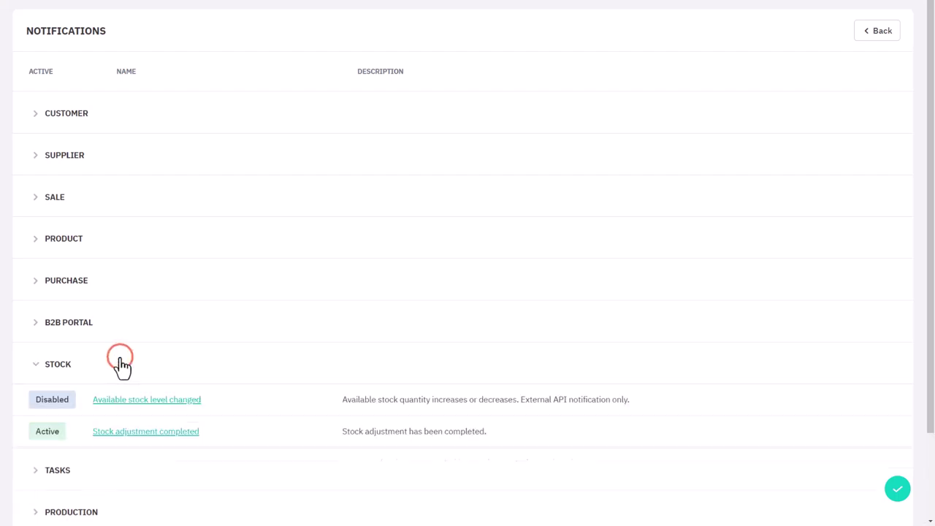
scroll(122, 365, down, 4)
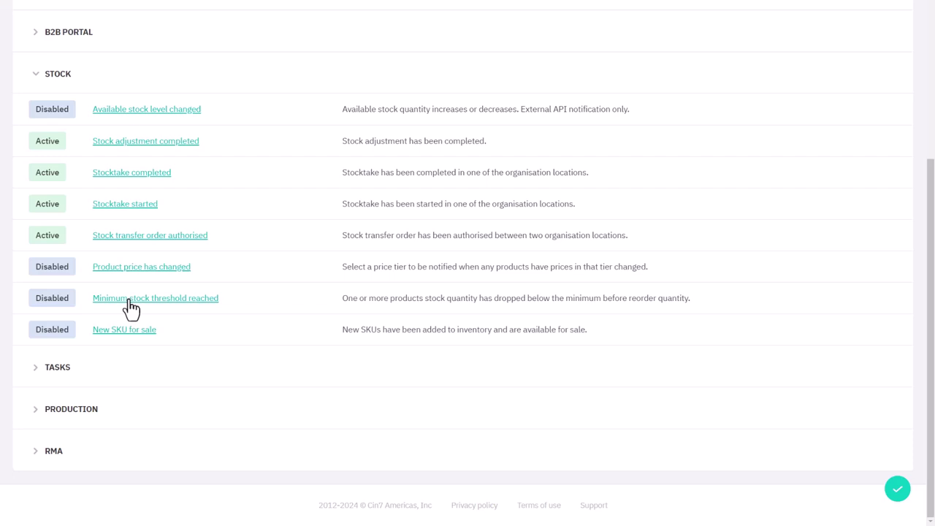
click(210, 298)
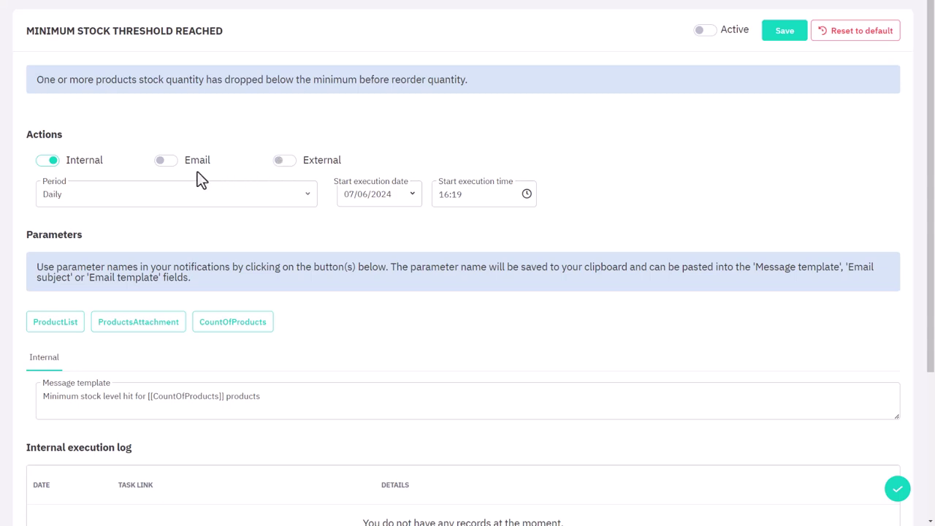
- Enable the Email action and schedule the notification with a Daily period starting on 07/06/2024
click(166, 160)
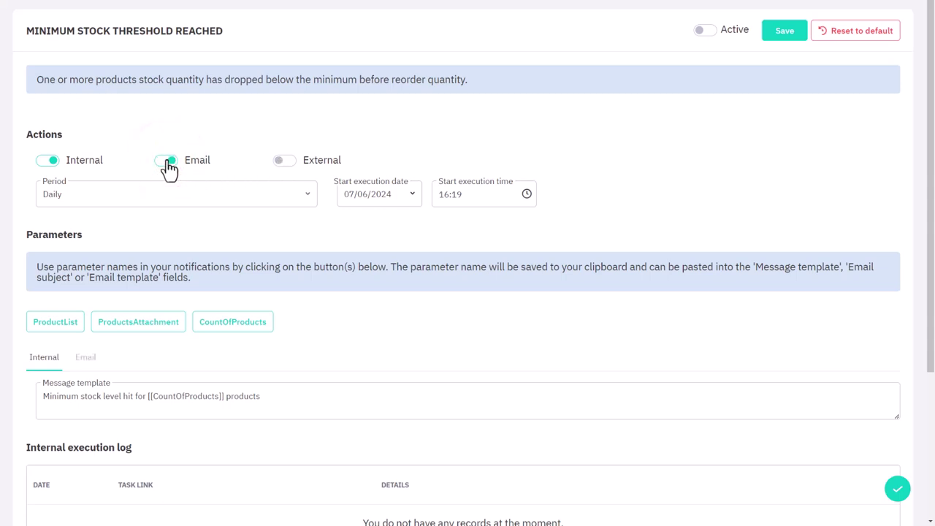
click(299, 194)
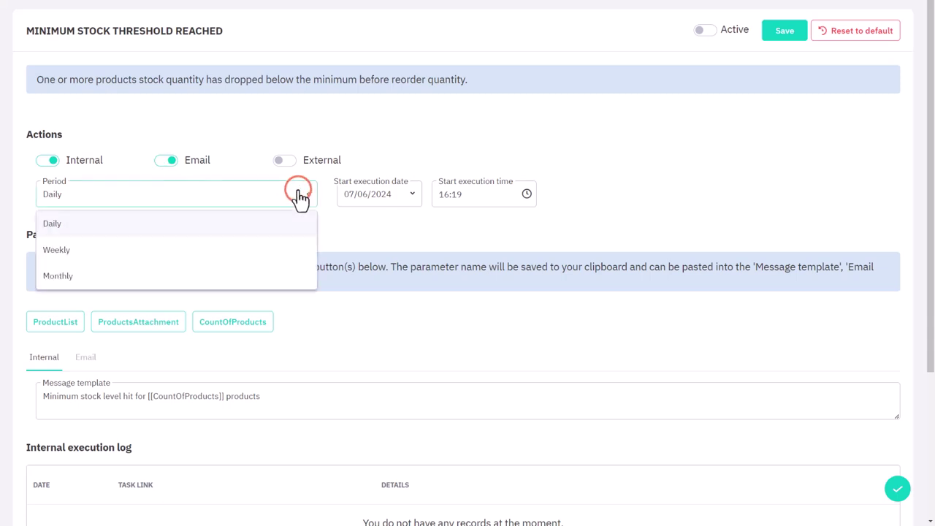
click(252, 232)
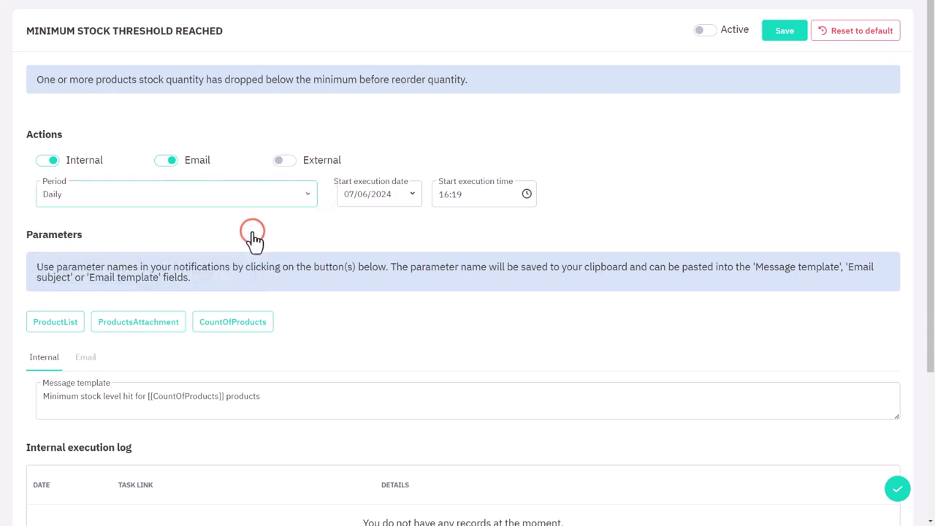
click(412, 194)
click(457, 303)
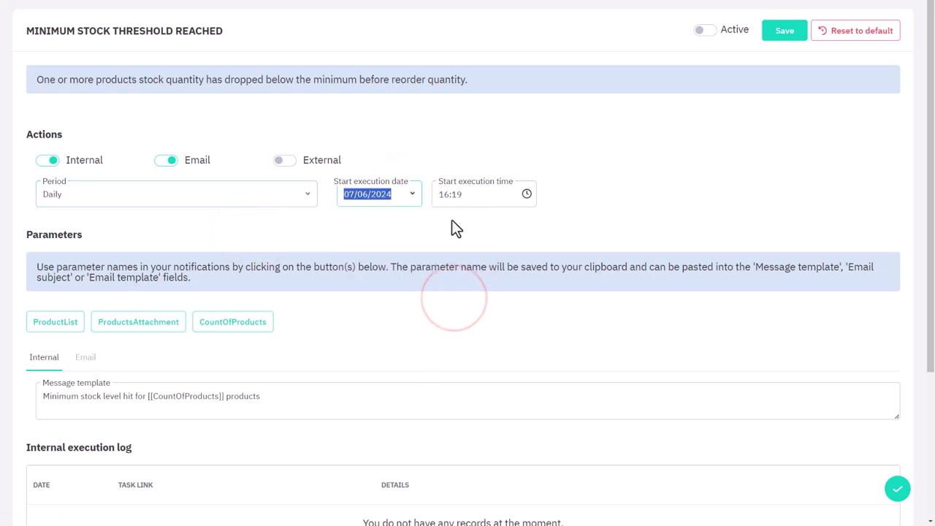
- Set the notification's start execution time to 5:00
click(449, 197)
double_click(457, 238)
text(5:)
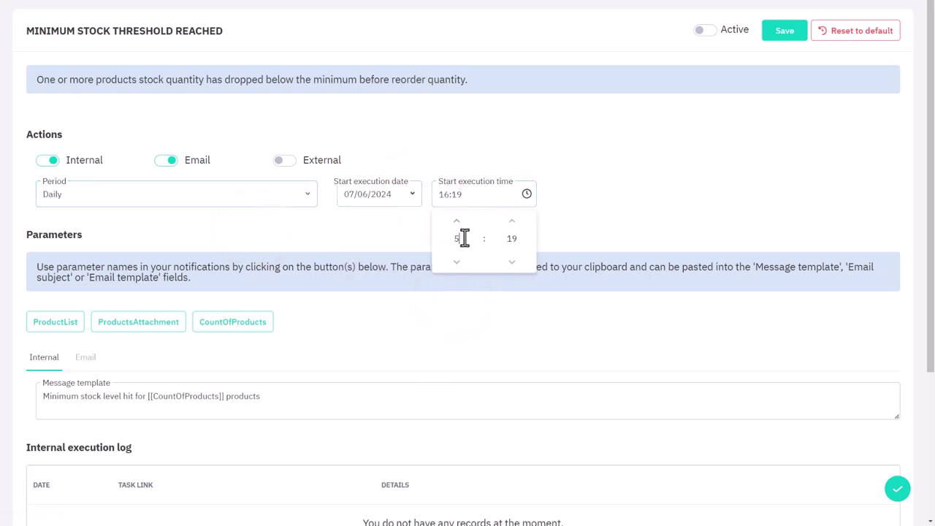
text(00)
click(540, 237)
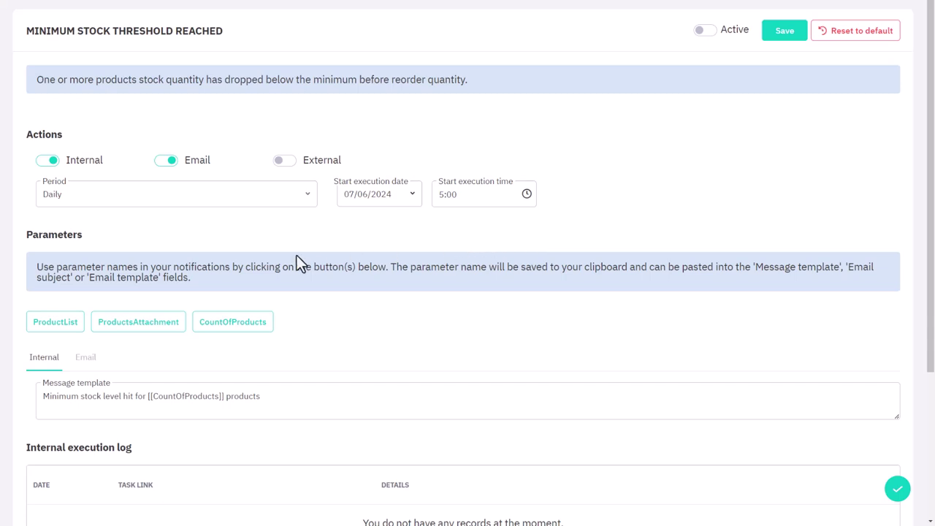
- Add "Attention -" at the start of the internal message template
scroll(297, 259, down, 3)
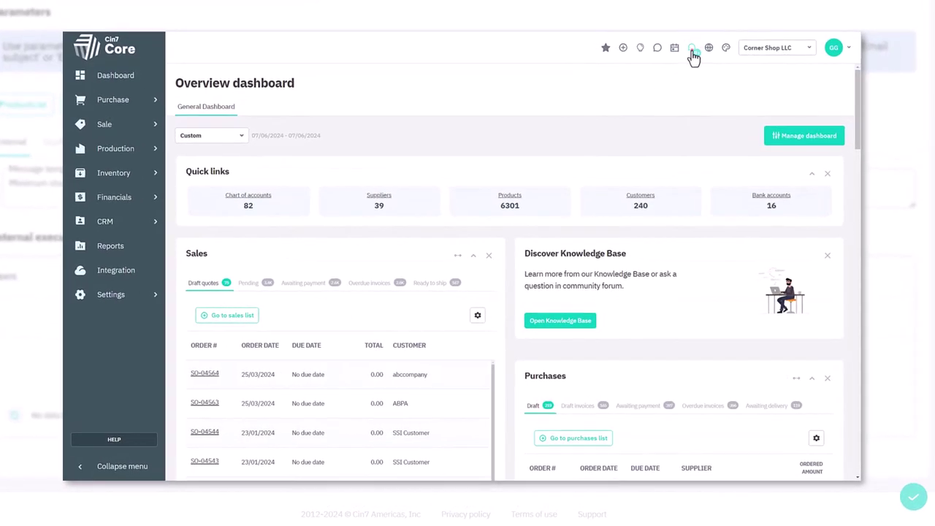
click(688, 65)
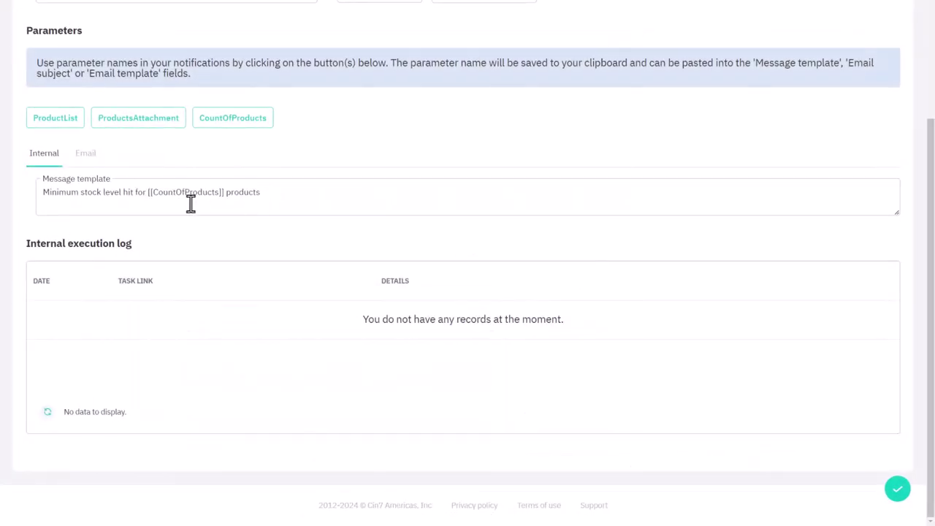
click(42, 194)
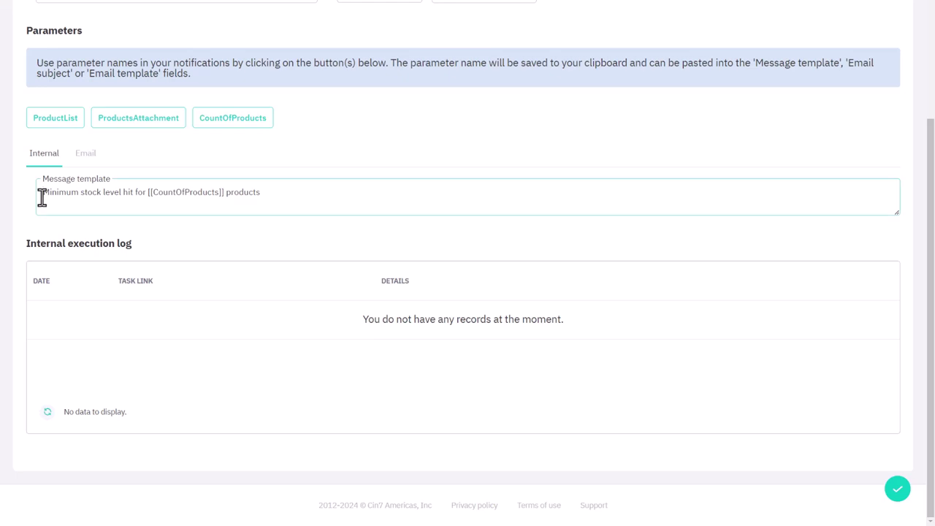
text(Attenti)
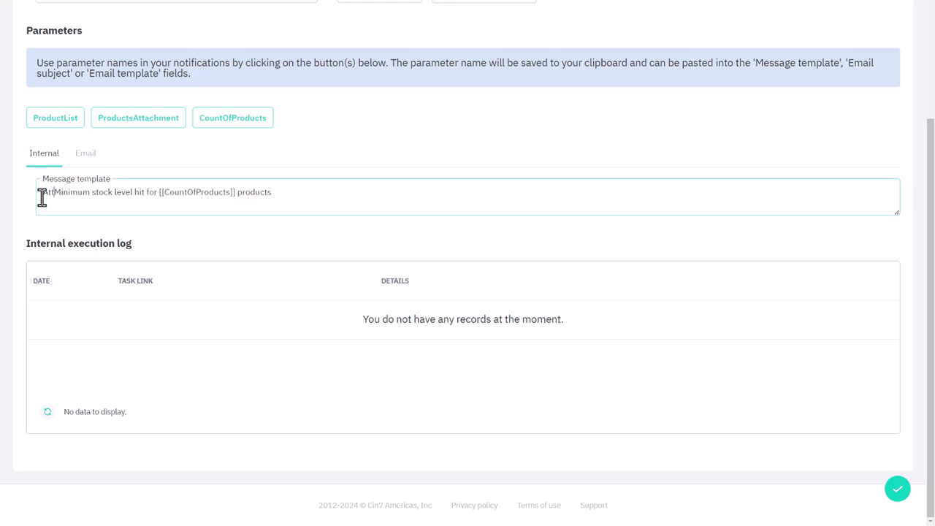
text(on -)
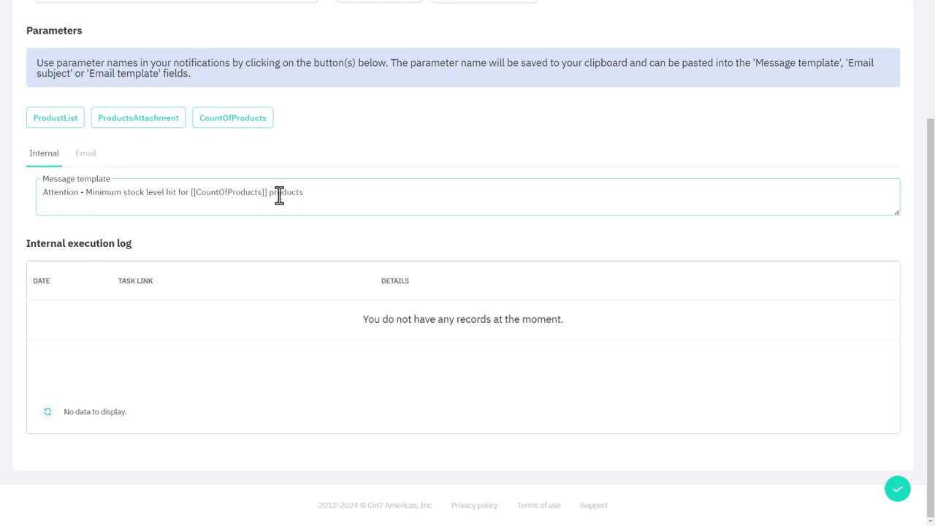
- Show the email settings and reselect the Daily period with start date 07/06/2024, leaving the time at 5:00
click(92, 157)
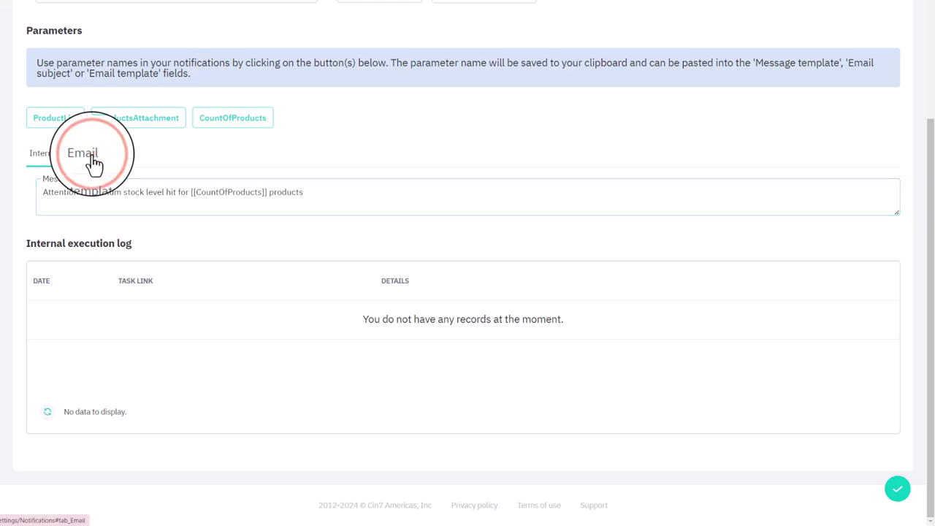
scroll(92, 157, up, 3)
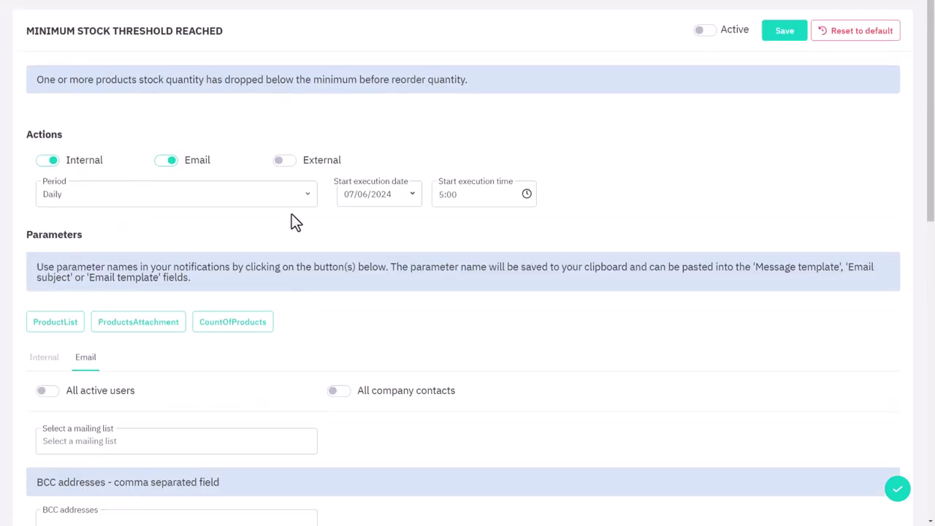
click(308, 195)
click(261, 220)
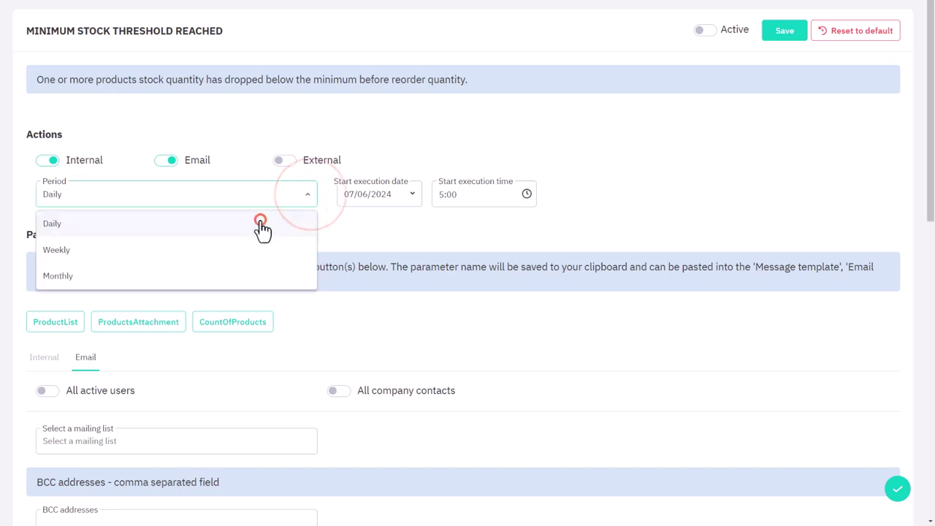
click(410, 195)
click(457, 303)
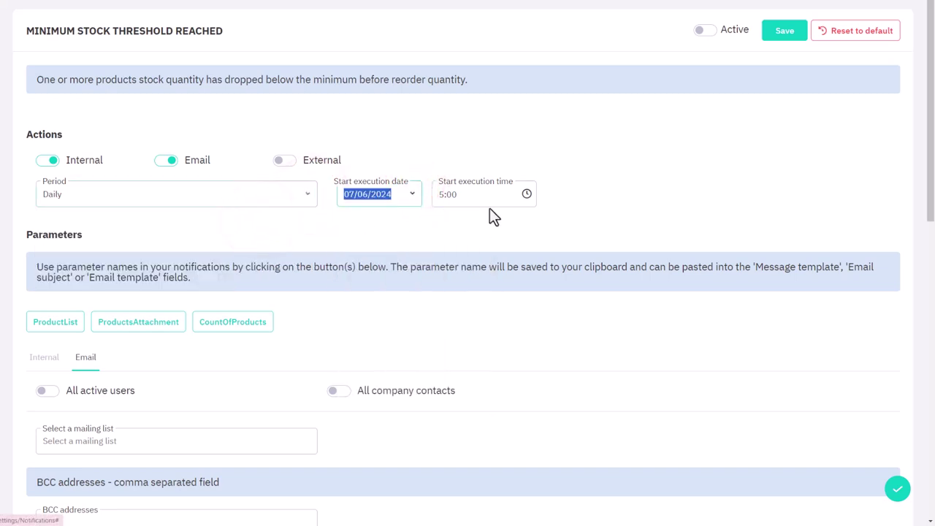
click(486, 195)
click(409, 220)
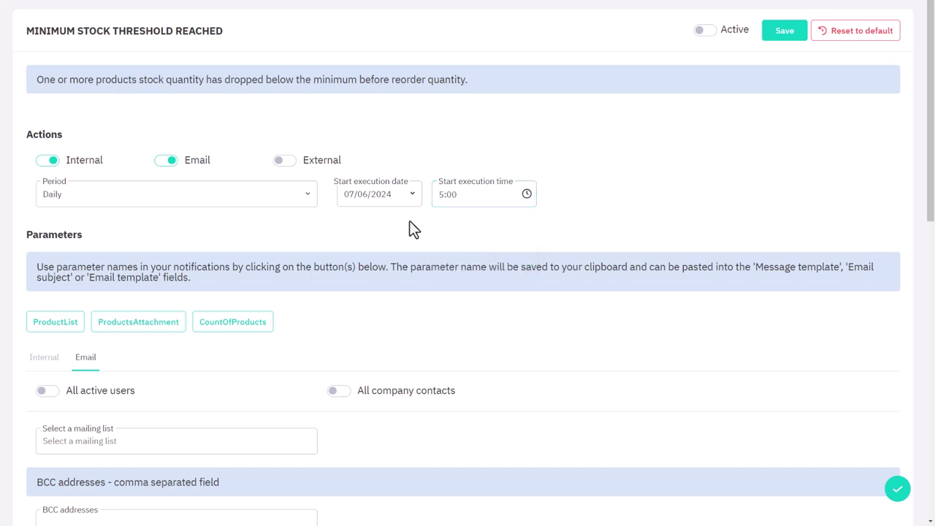
- Choose the Warehouse mailing list as the recipient of the email notification
scroll(288, 249, down, 2)
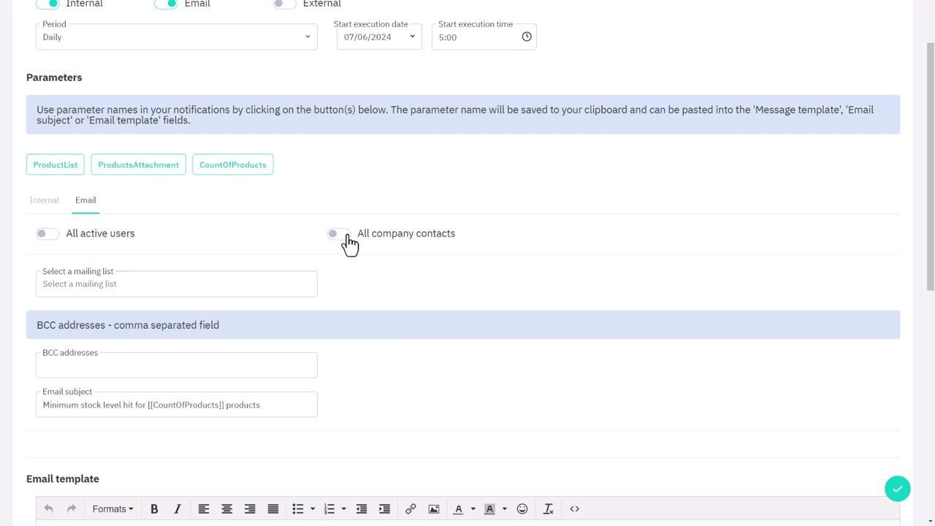
click(96, 291)
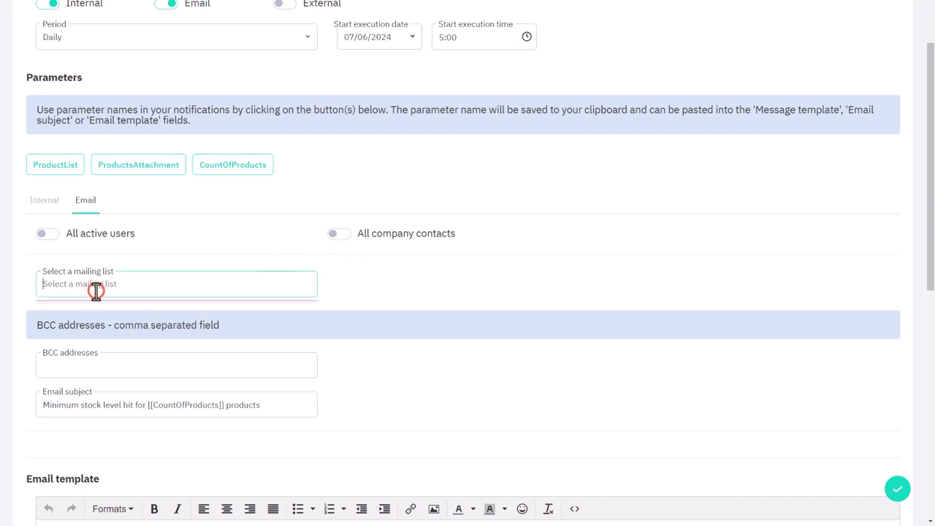
scroll(119, 380, down, 2)
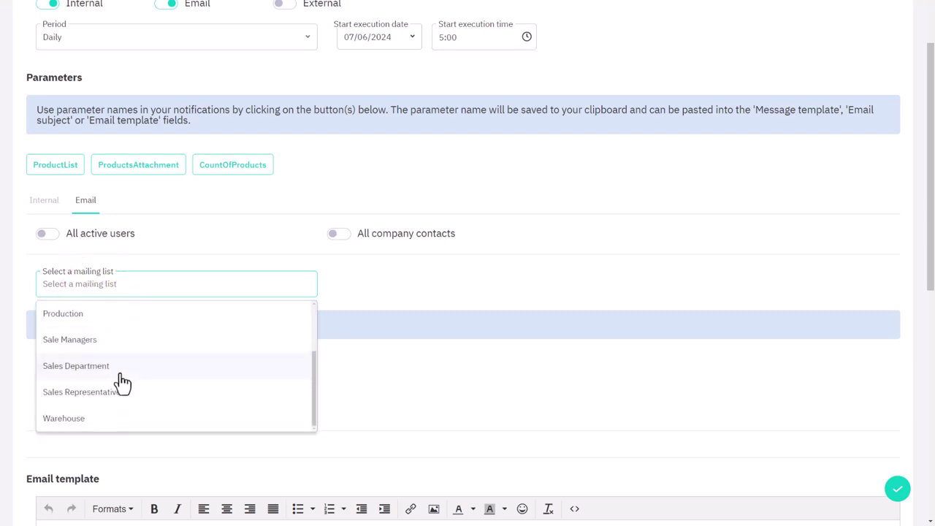
click(106, 420)
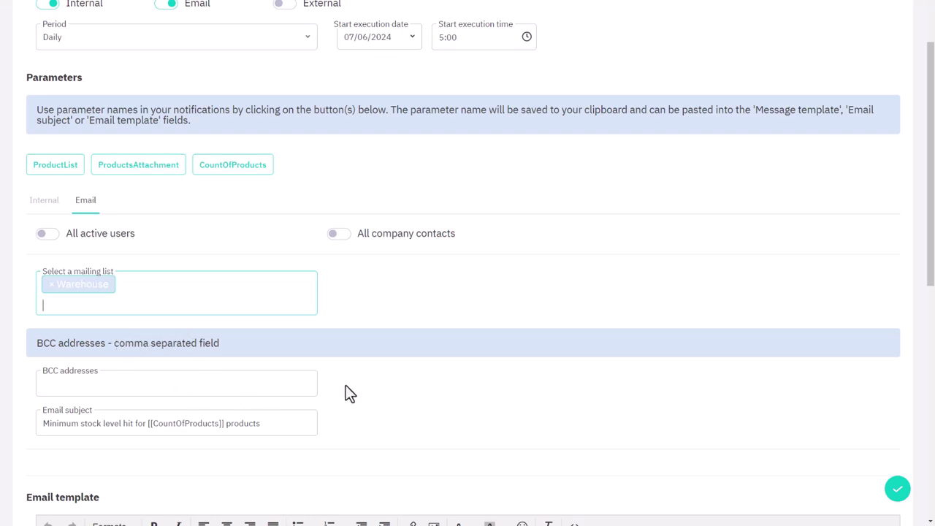
- Add "Attention -" at the start of the email subject
scroll(347, 393, down, 5)
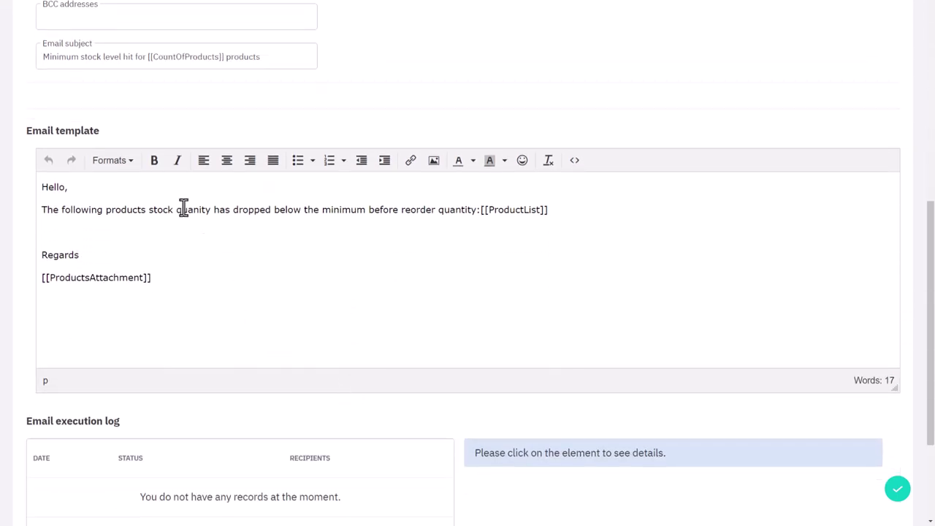
scroll(142, 173, up, 1)
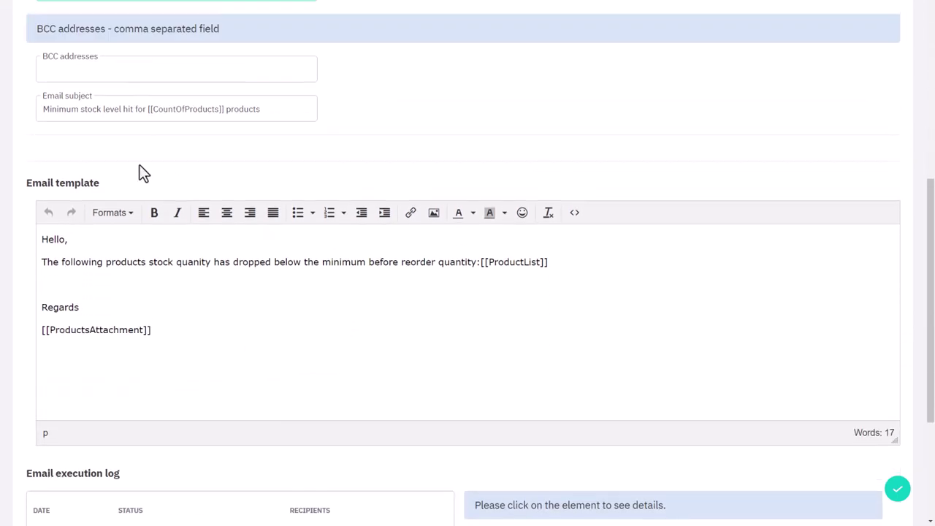
click(45, 107)
text(Attention -)
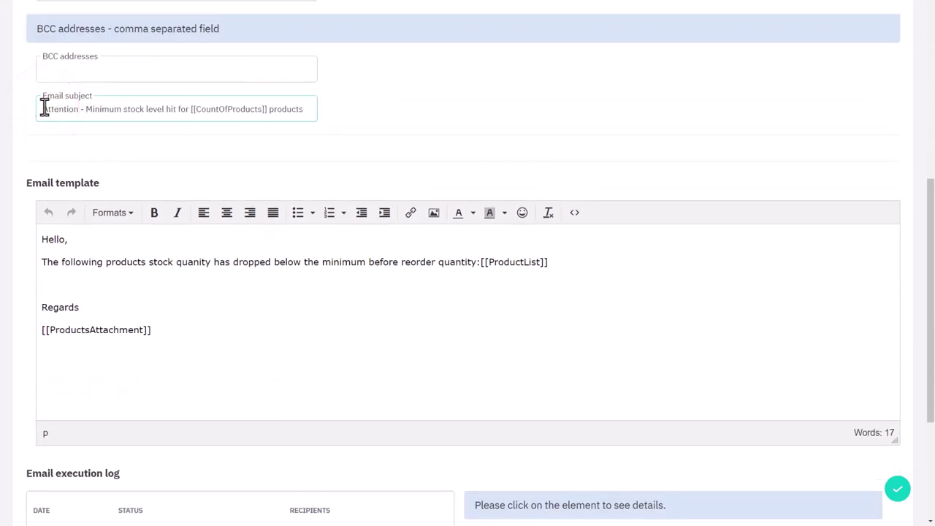
- Replace the greeting word in the email template with "Attention Warehouse Team"
scroll(326, 127, up, 5)
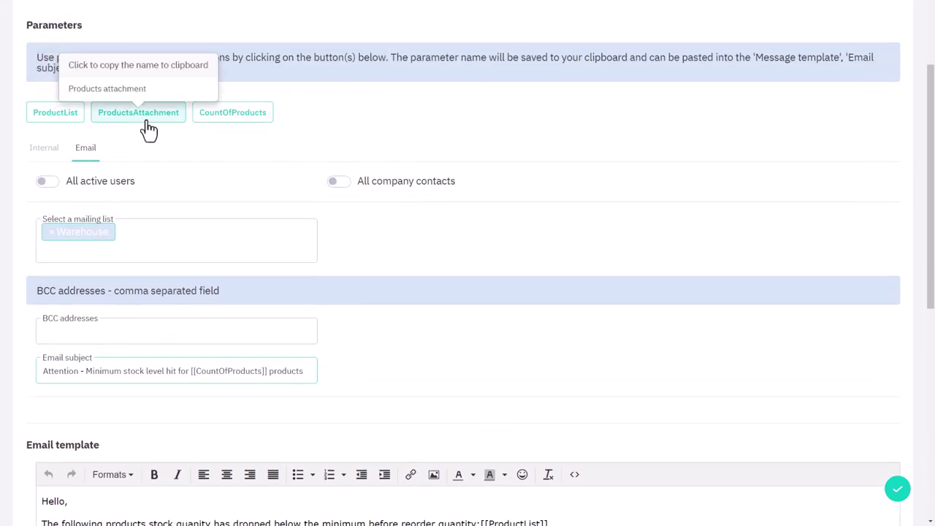
click(183, 120)
scroll(227, 145, down, 6)
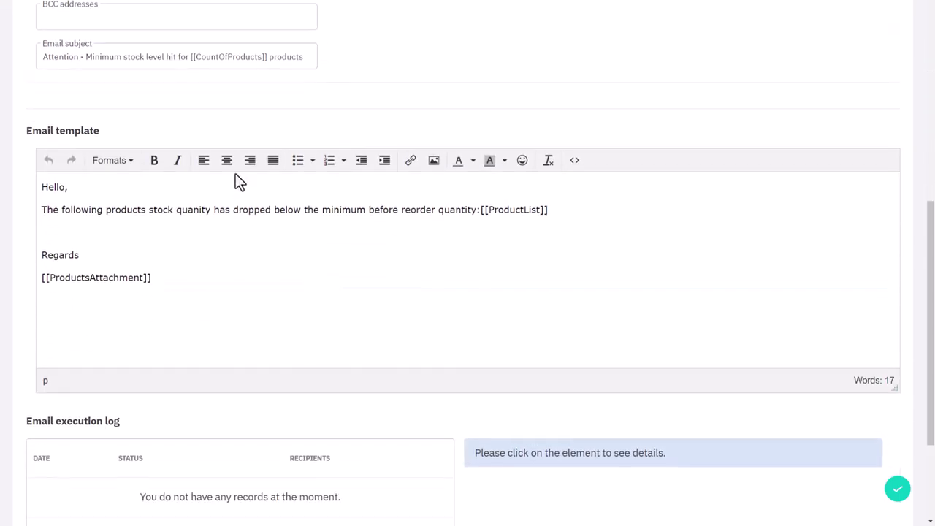
drag(40, 189, 64, 188)
text(Attention Warehouse Team)
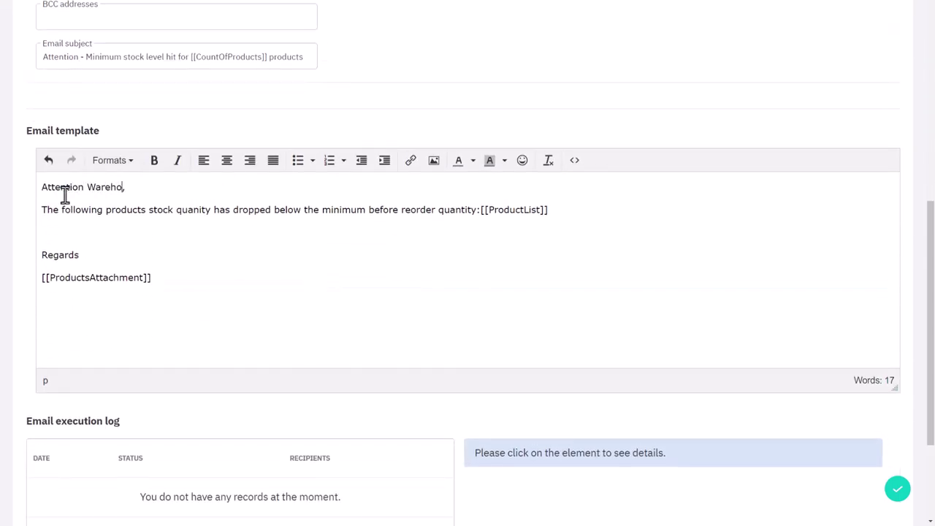
scroll(246, 326, up, 10)
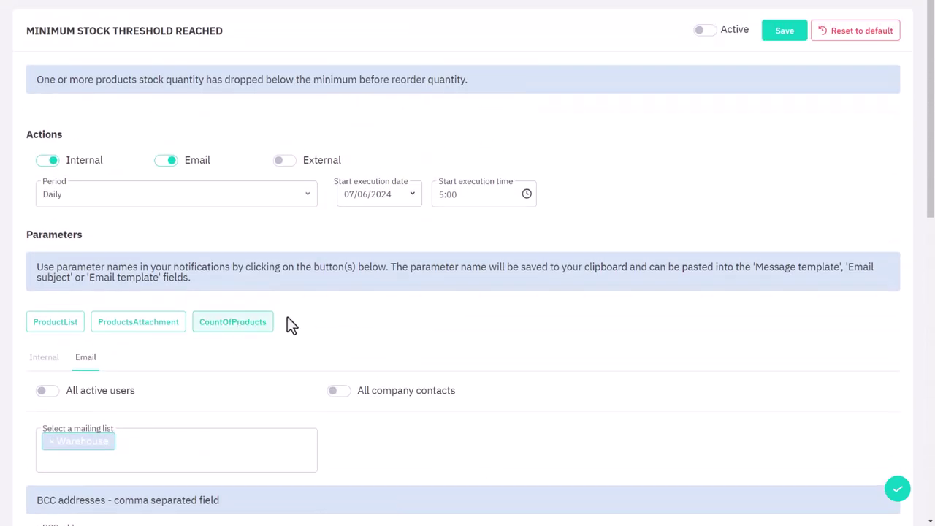
- Activate the Minimum stock threshold reached notification and save its settings
click(709, 33)
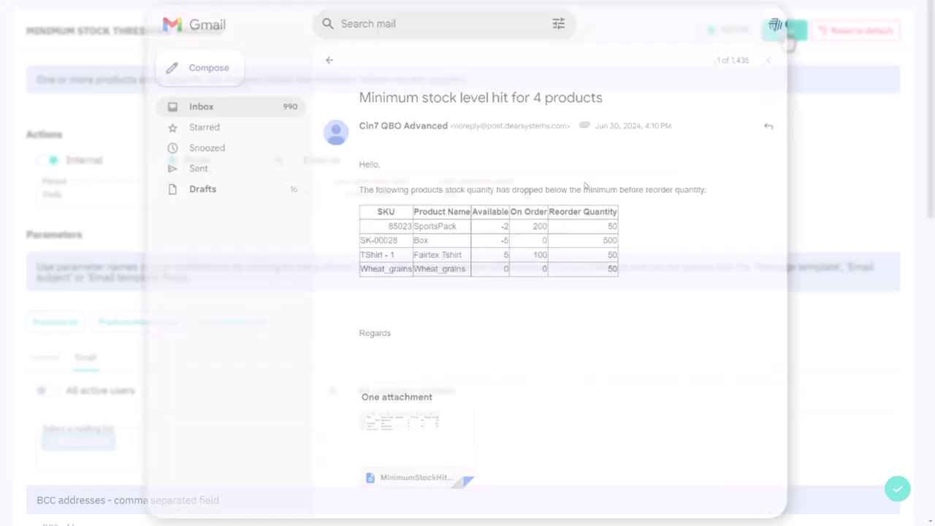
click(786, 35)
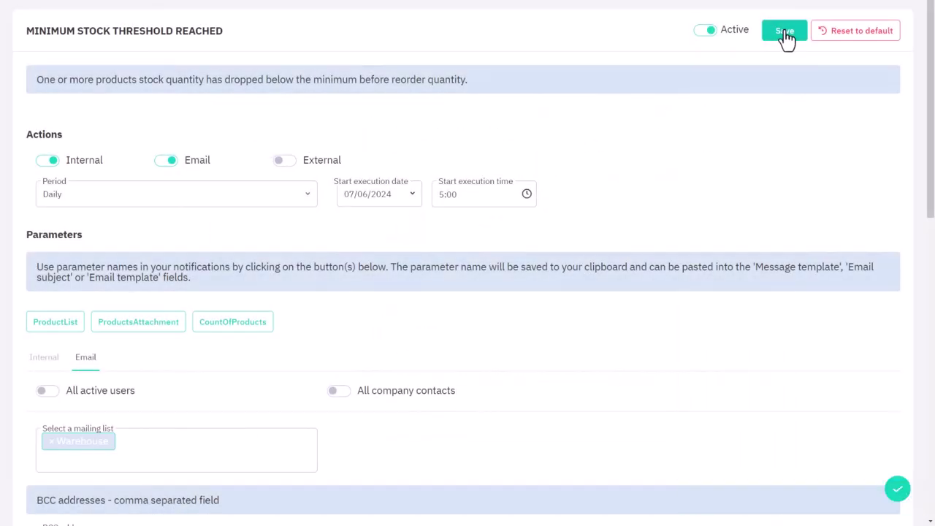
click(787, 35)
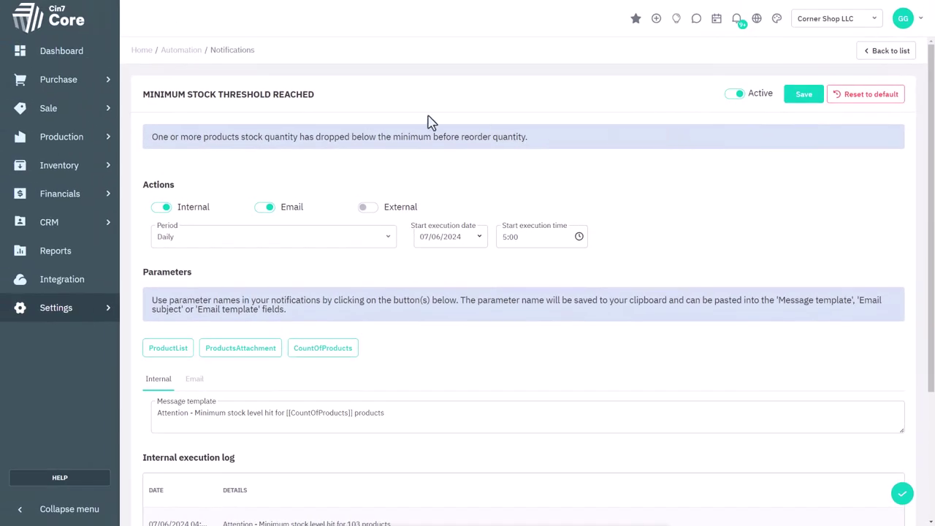
- In the automation Reminders settings, enable the reminders for purchase invoices, purchase orders and sale orders to approve
click(182, 53)
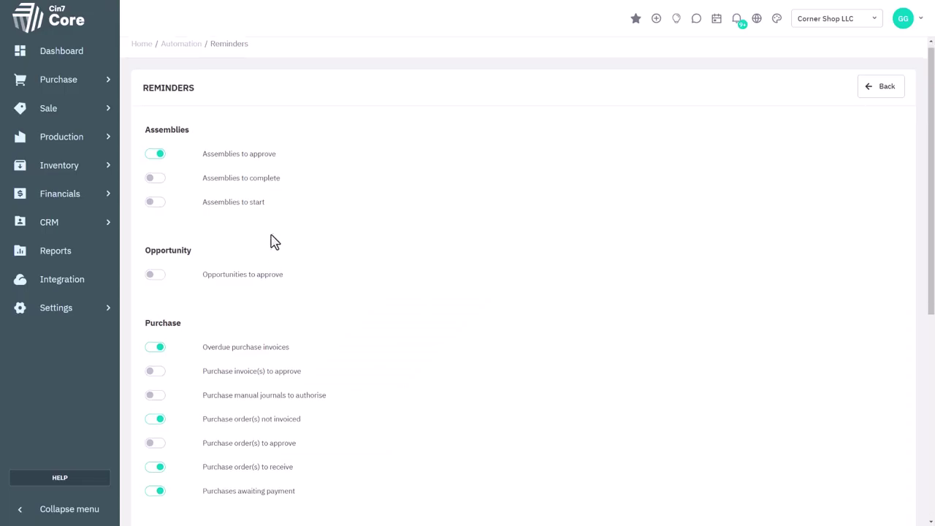
scroll(261, 317, down, 2)
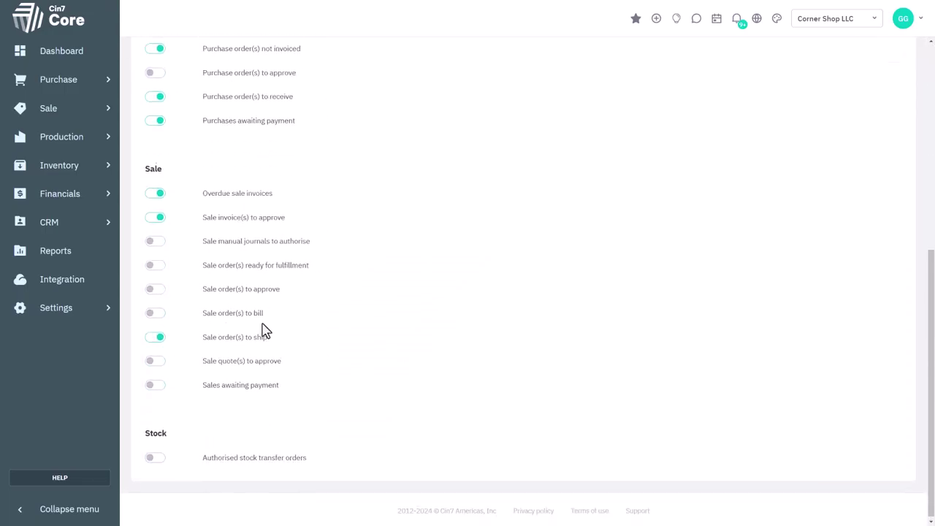
scroll(263, 403, up, 3)
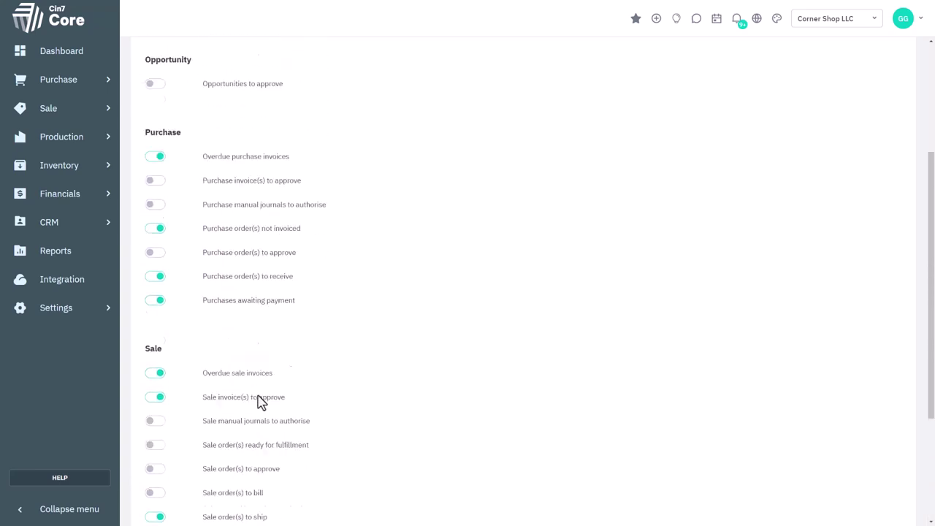
click(155, 181)
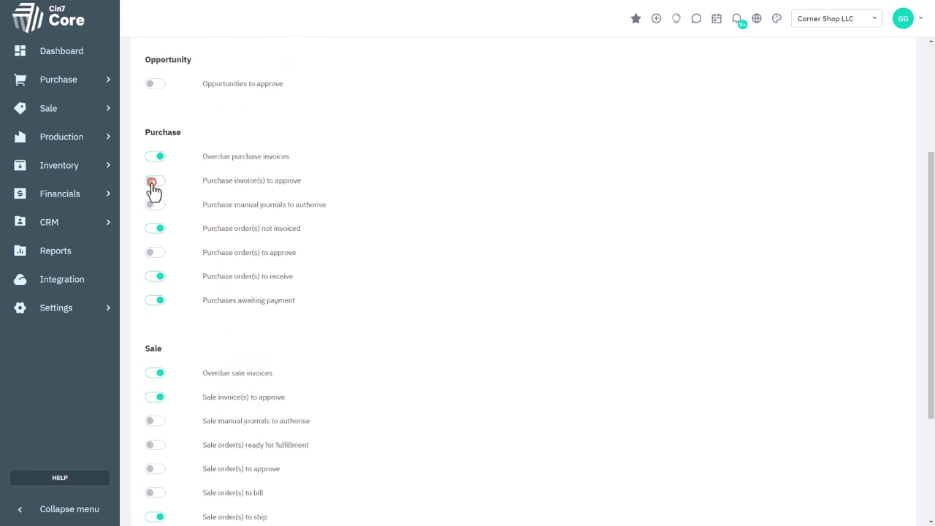
click(158, 252)
scroll(159, 255, down, 3)
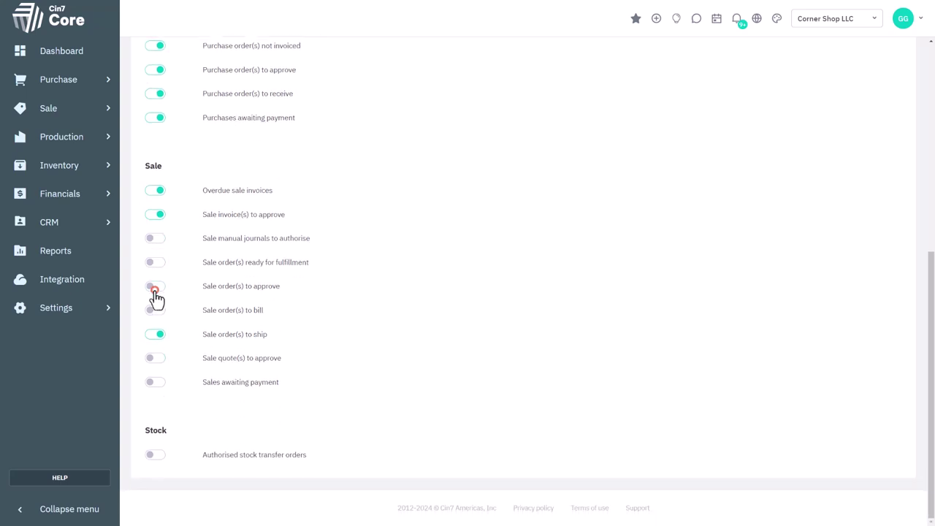
click(155, 289)
- Show the current reminders among the account's notifications
scroll(155, 299, up, 5)
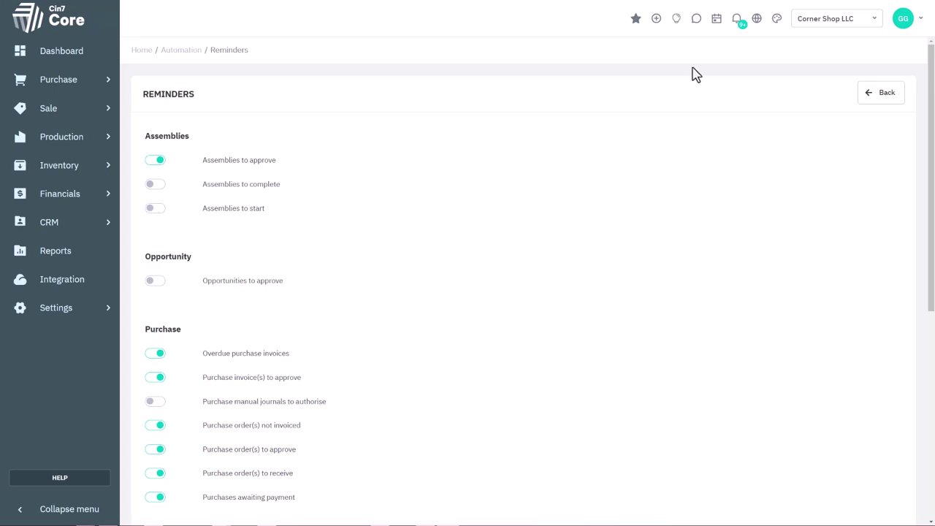
click(742, 27)
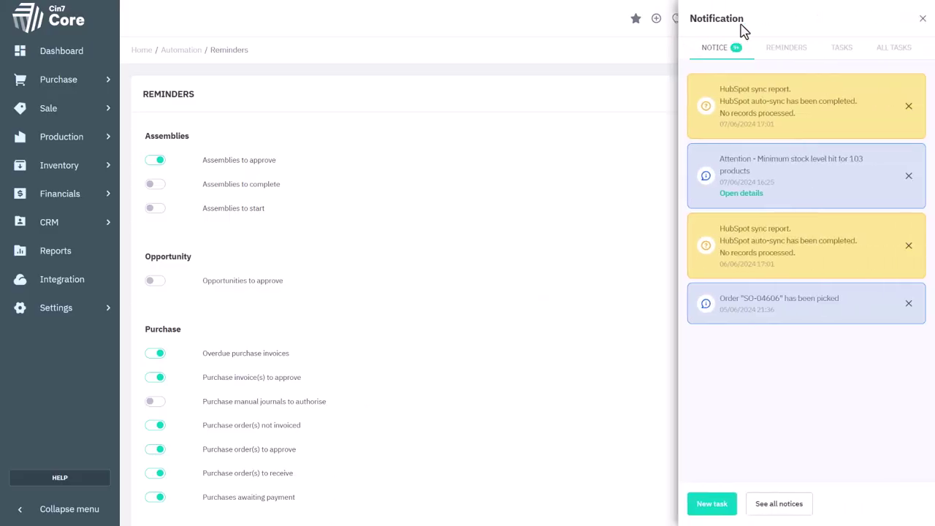
click(776, 56)
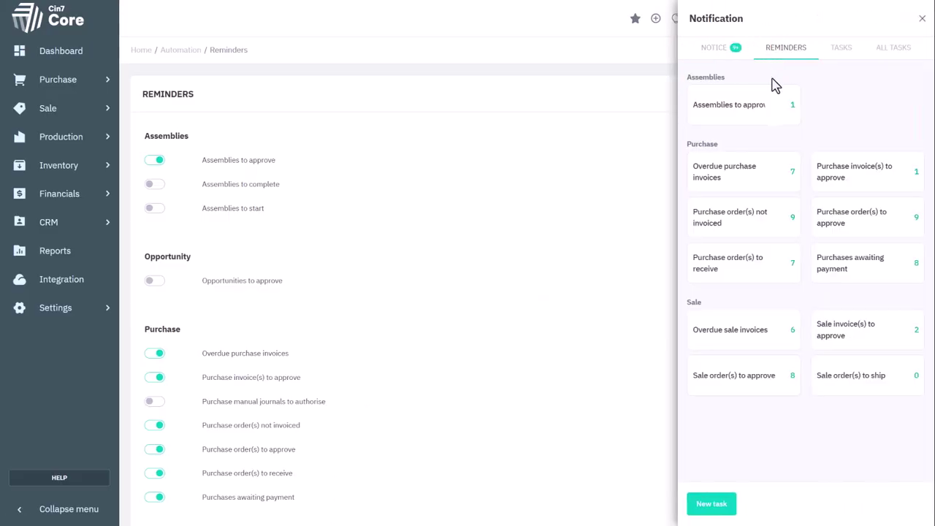
- Open the Bayside Club draft from the reminder for purchase orders to approve and authorise it
click(849, 227)
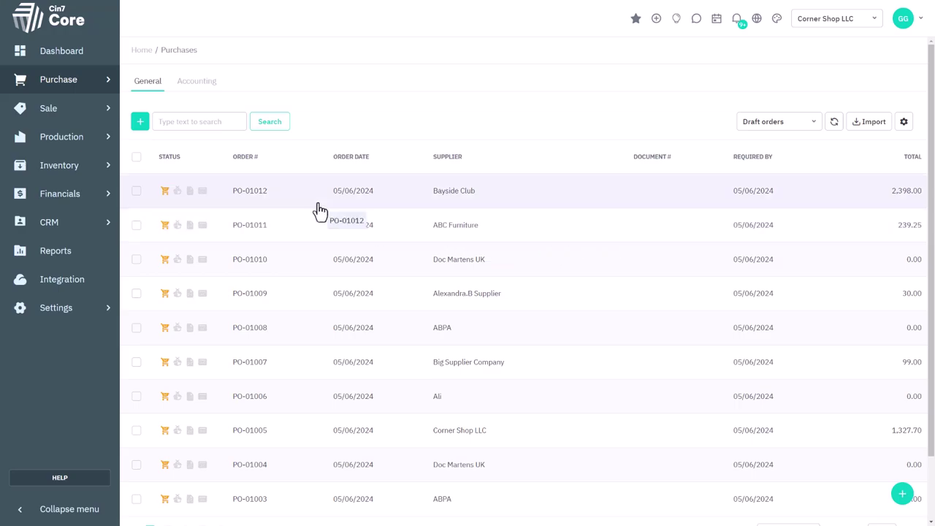
click(262, 195)
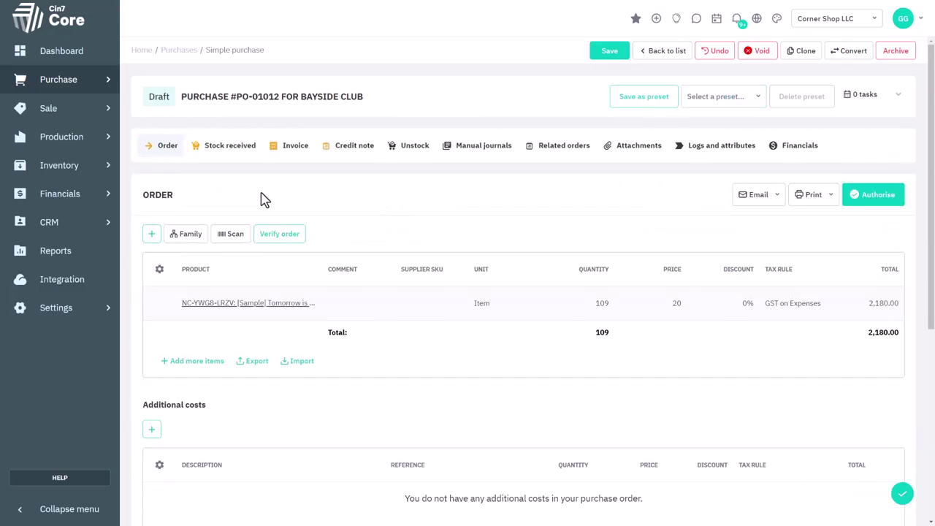
click(893, 197)
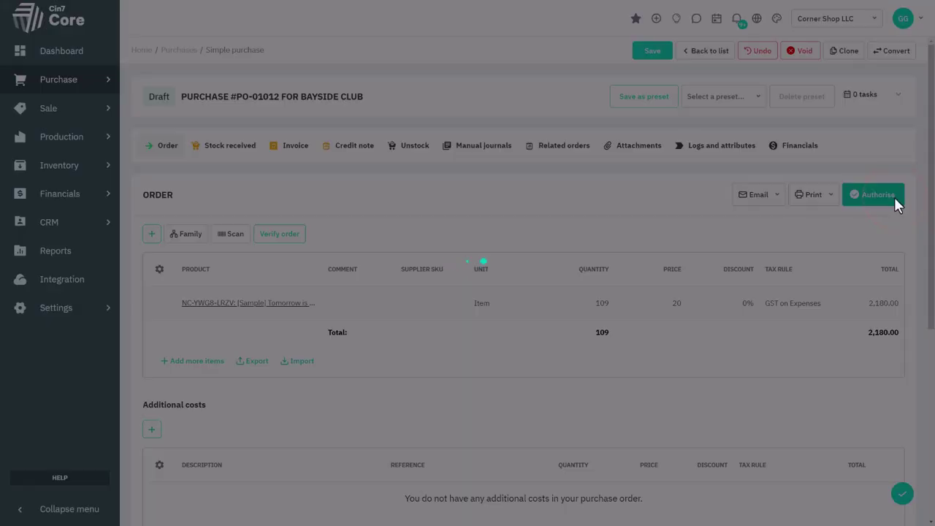